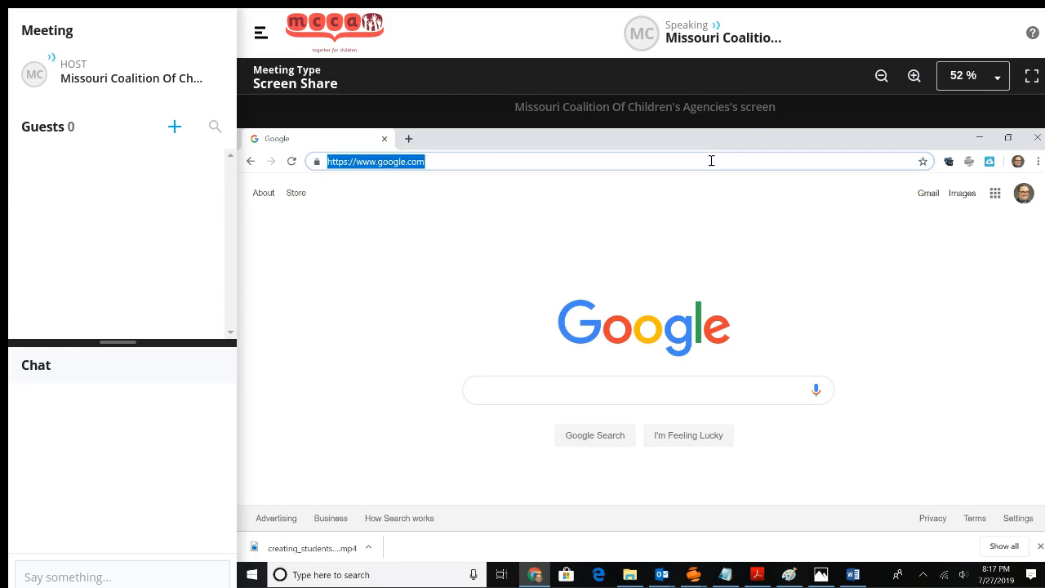
Load the mcca.lmscheckout.com All Courses page and go to its Admin Panel.
type("m")
key("BackSpace")
key("BackSpace")
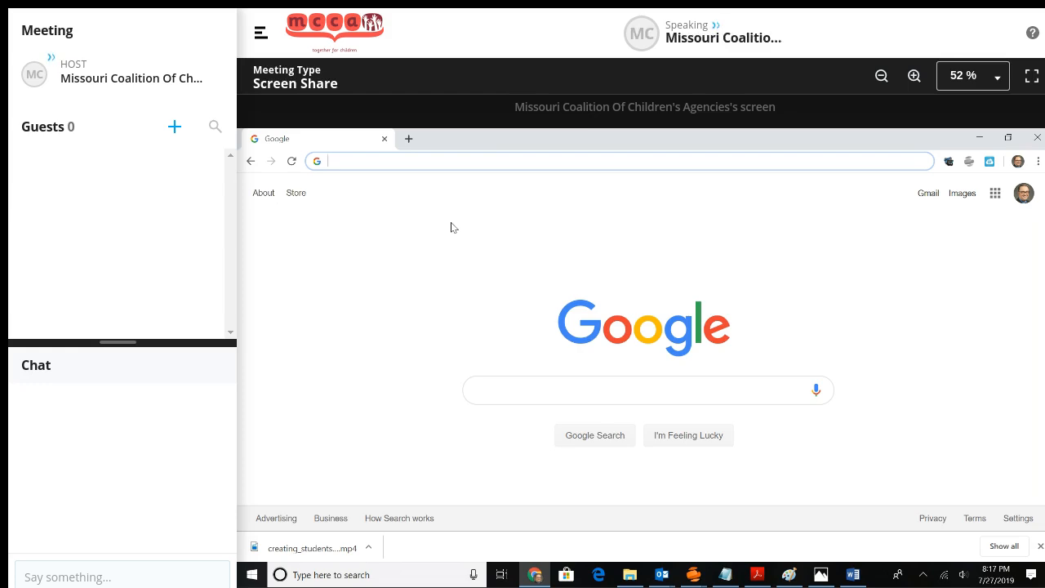
type("m")
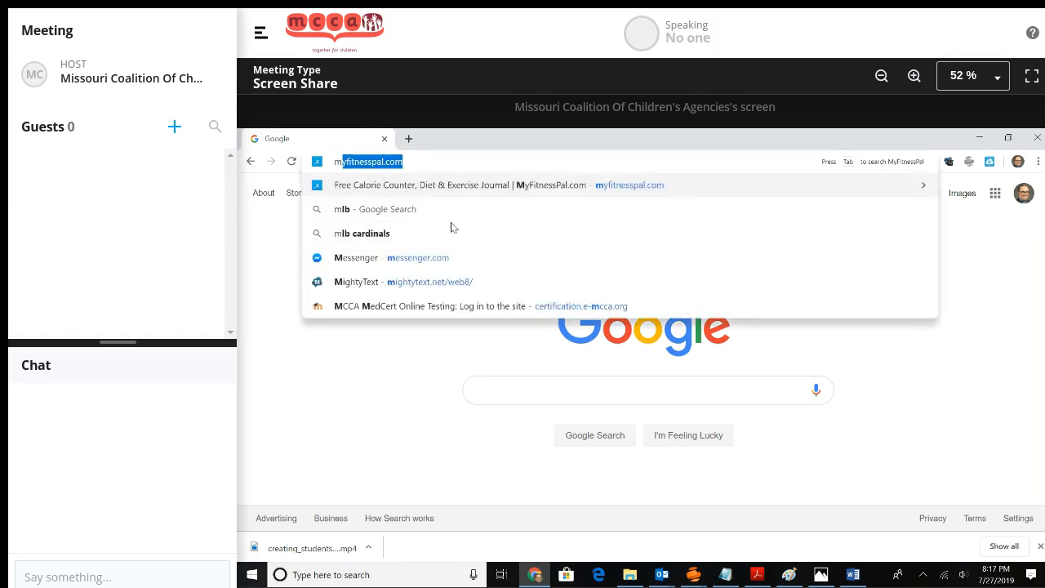
type("cca.lmscheckout.com")
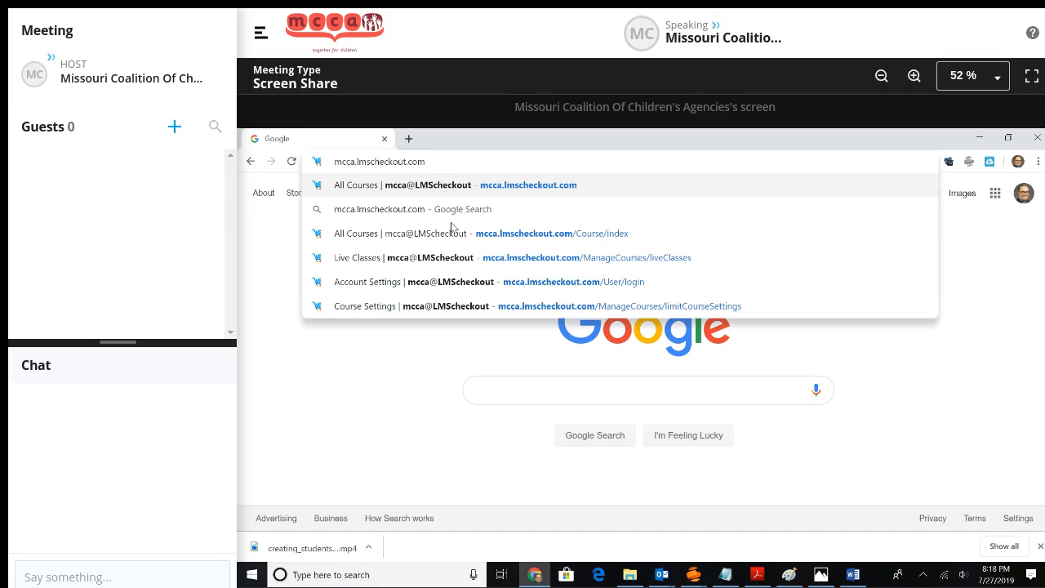
left_click(451, 233)
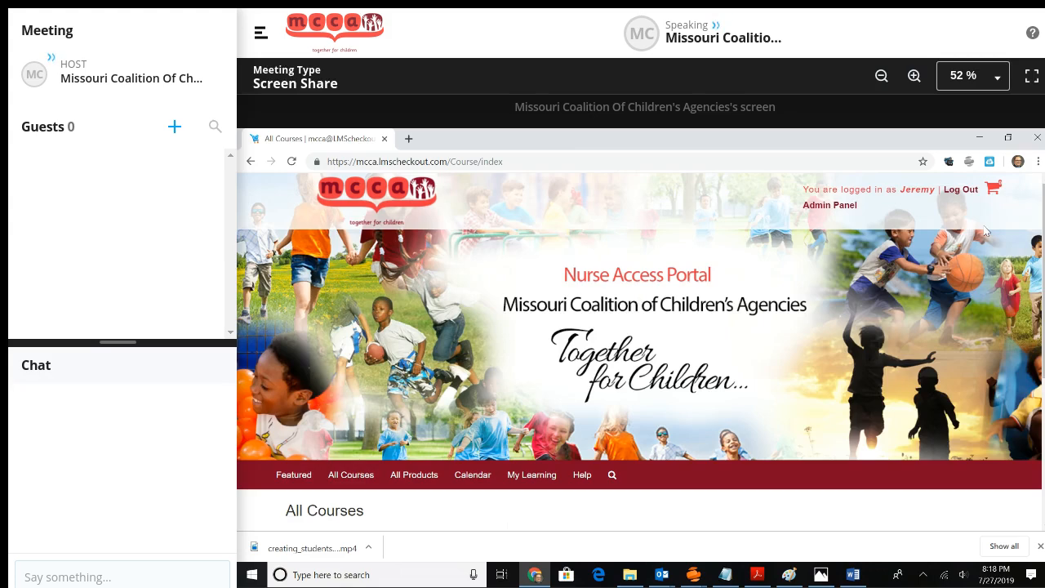
left_click(832, 205)
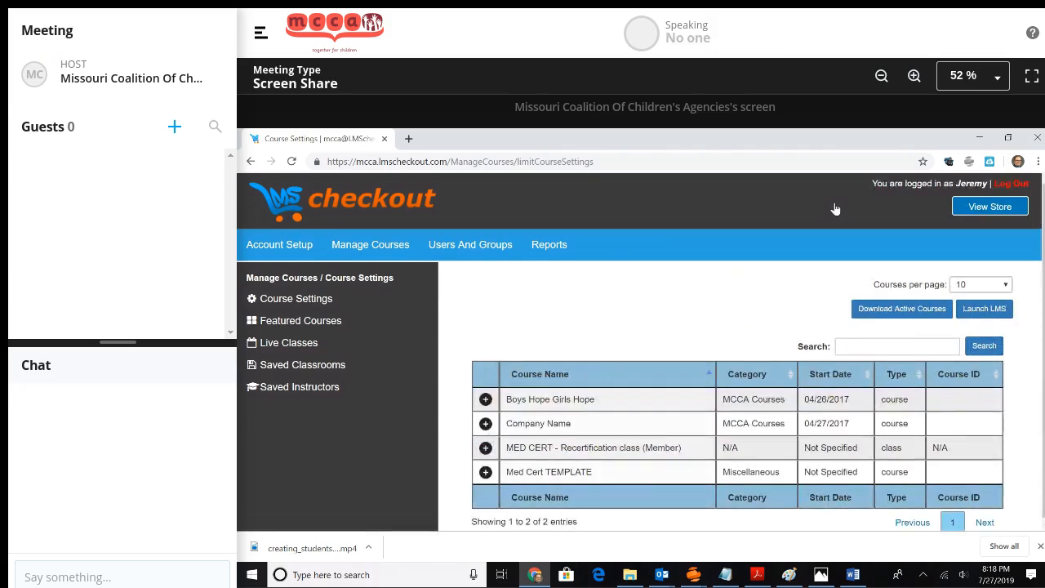
Go to Manage Courses and open the Live Classes page.
left_click(368, 254)
left_click(298, 344)
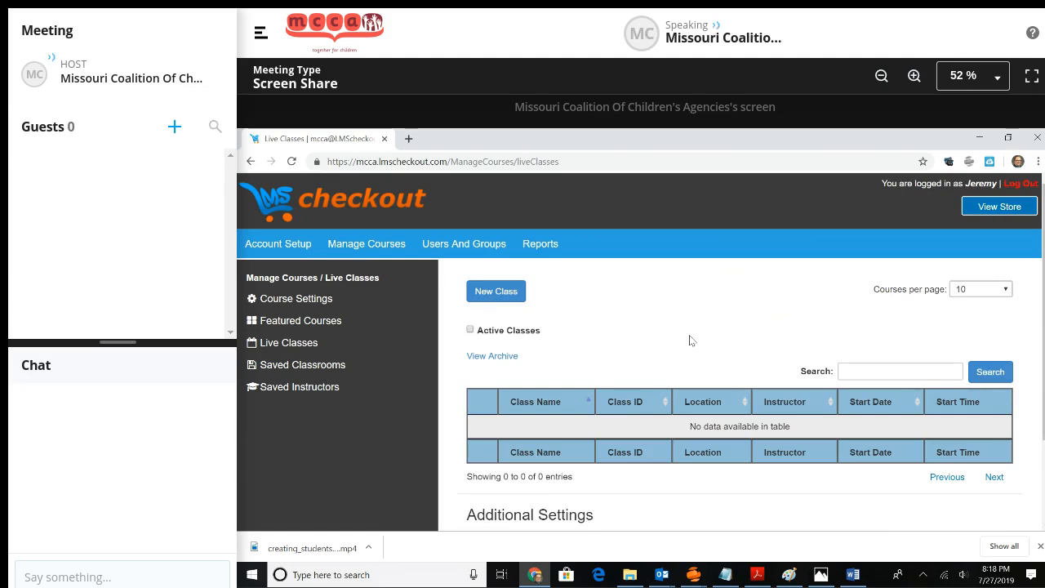
Start a new live class from the Live Classes page.
left_click(495, 292)
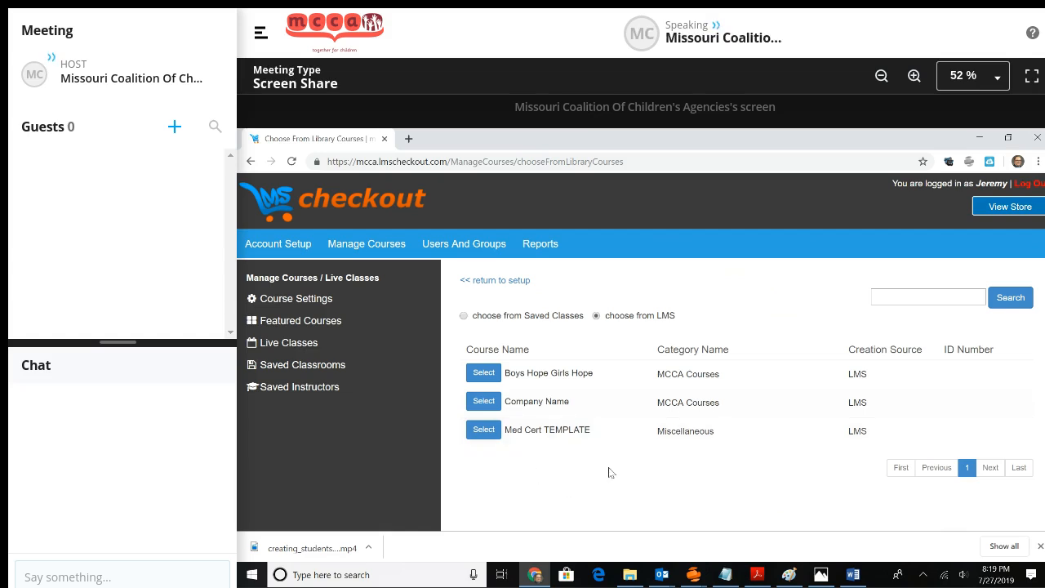
Base the new class on Med Cert TEMPLATE and enter Class ID 'Initial'.
left_click(484, 433)
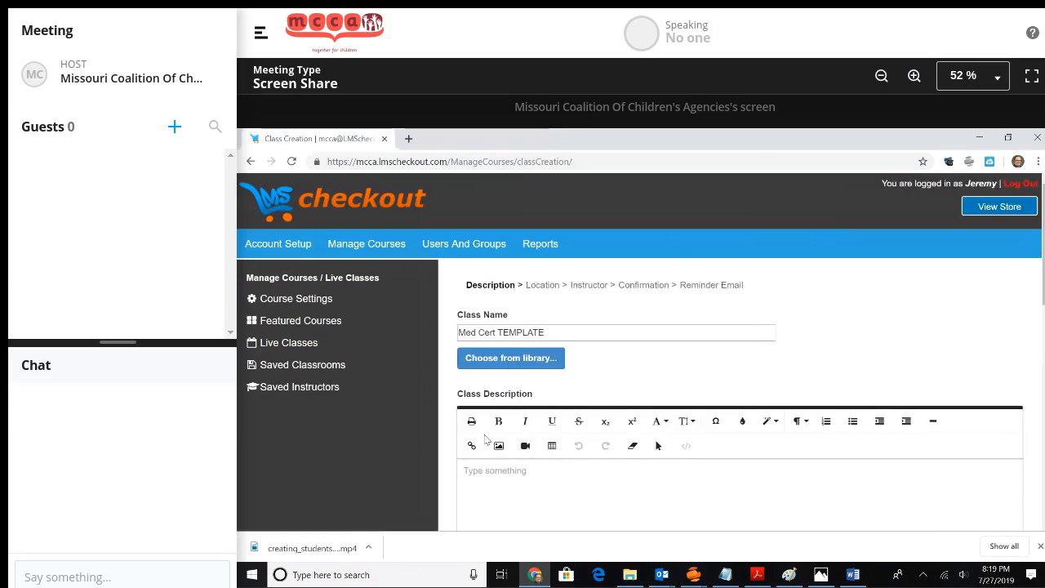
scroll(486, 440, "down", 5)
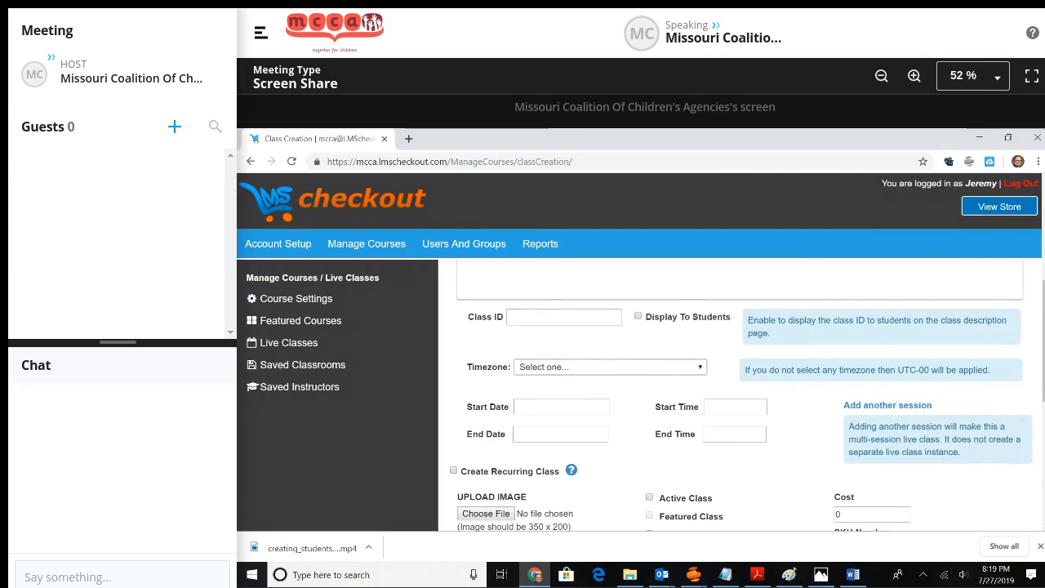
left_click(554, 313)
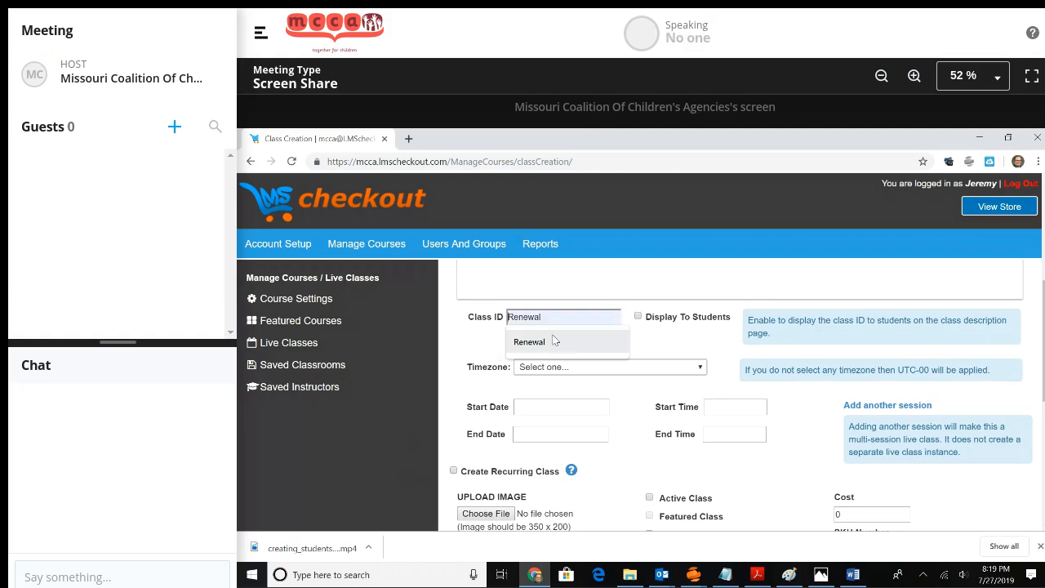
type("Ini")
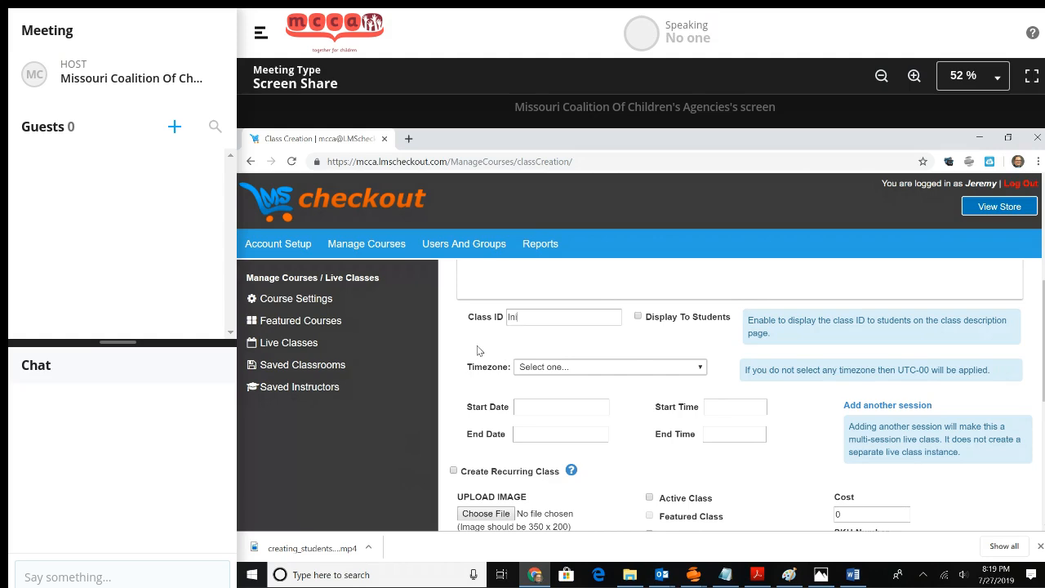
type("tial")
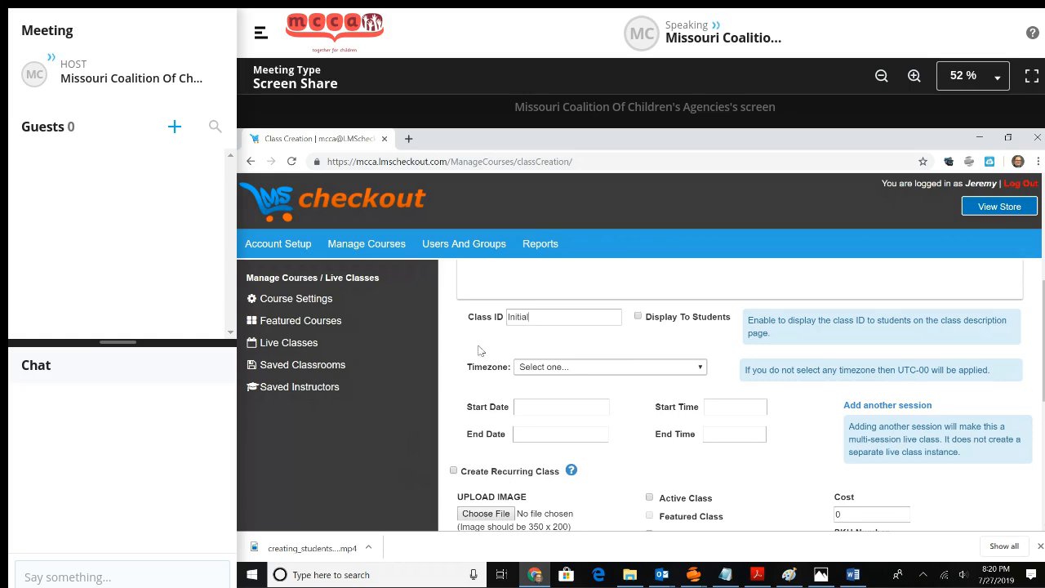
Set the class time zone to Central Time and the date to 07/28/2019.
left_click(630, 366)
scroll(660, 326, "down", 1)
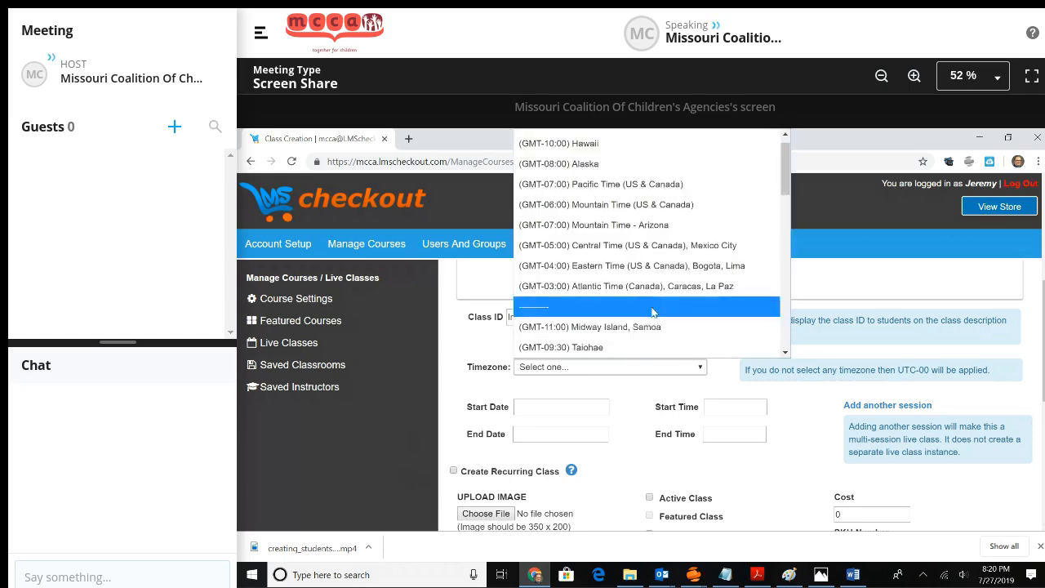
left_click(688, 250)
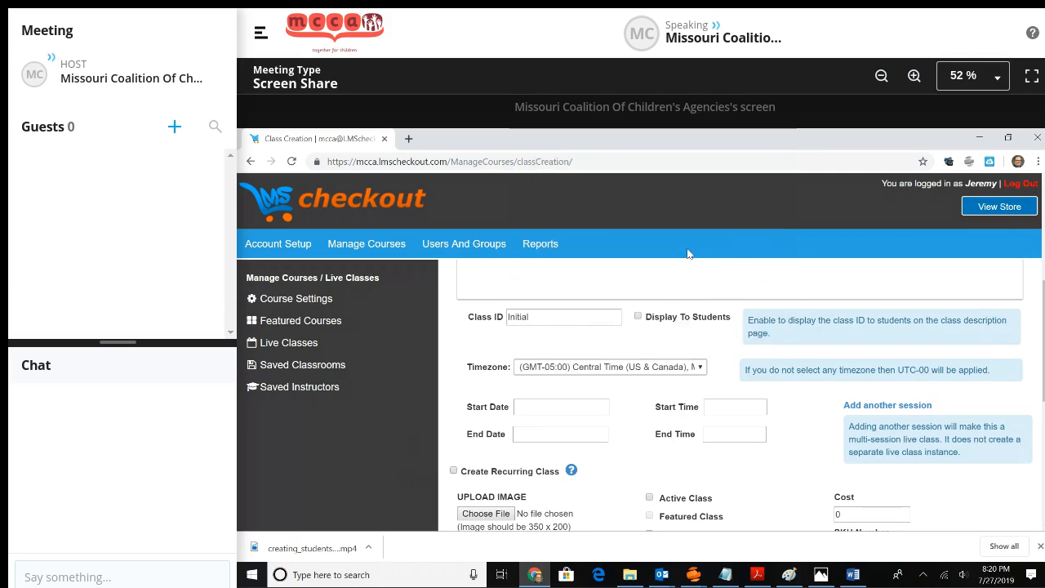
left_click(555, 406)
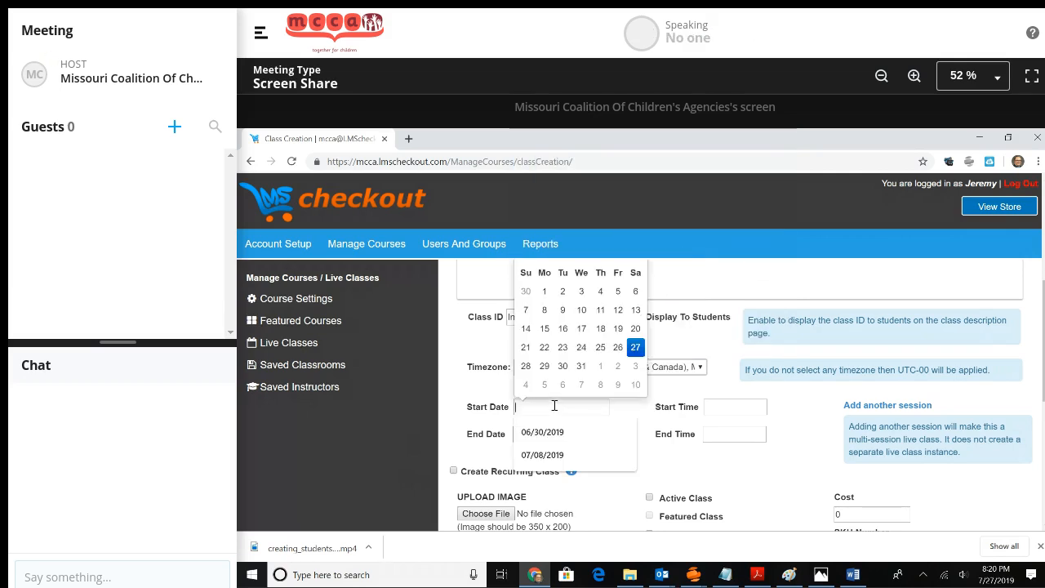
left_click(530, 372)
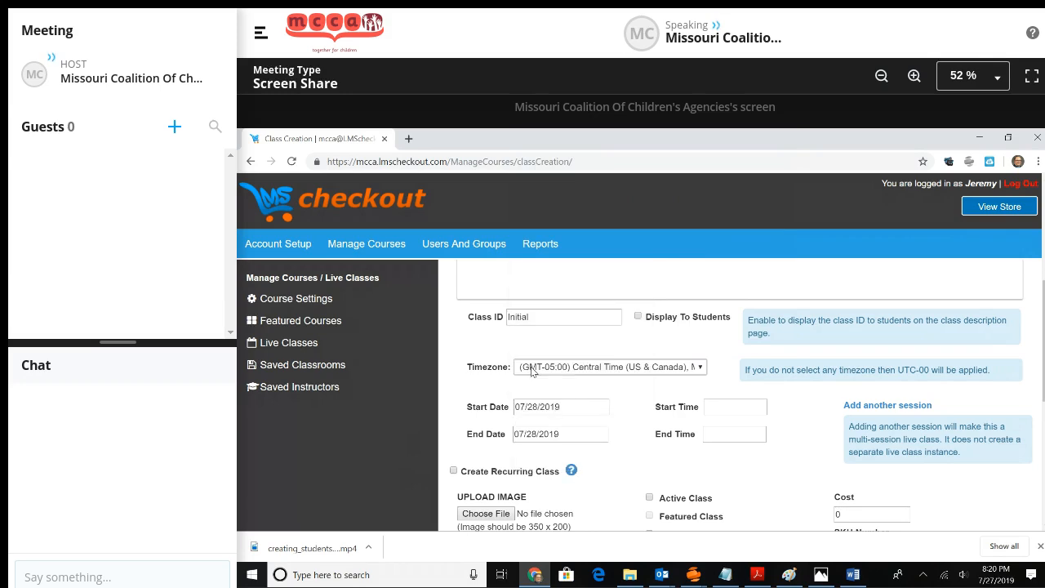
Set the class hours to 9:00am–5:00pm and mark it as an Active Class.
left_click(754, 406)
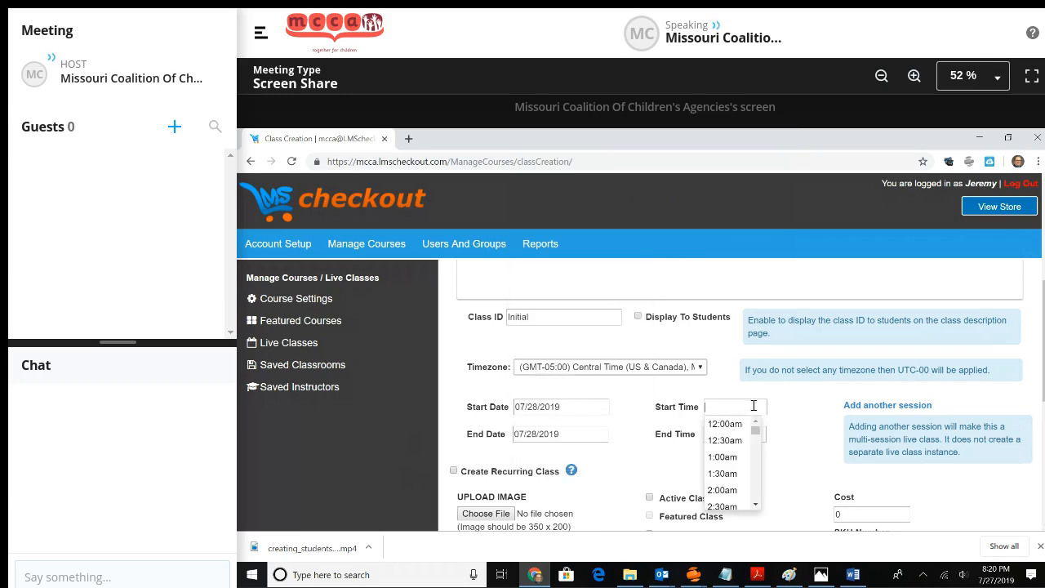
left_click_drag(757, 428, 759, 457)
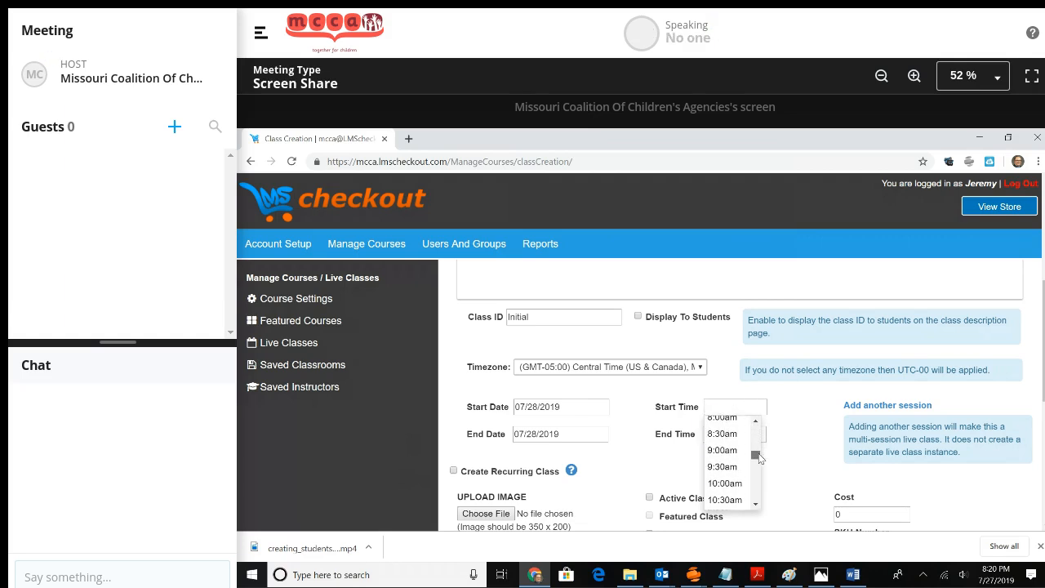
left_click(726, 431)
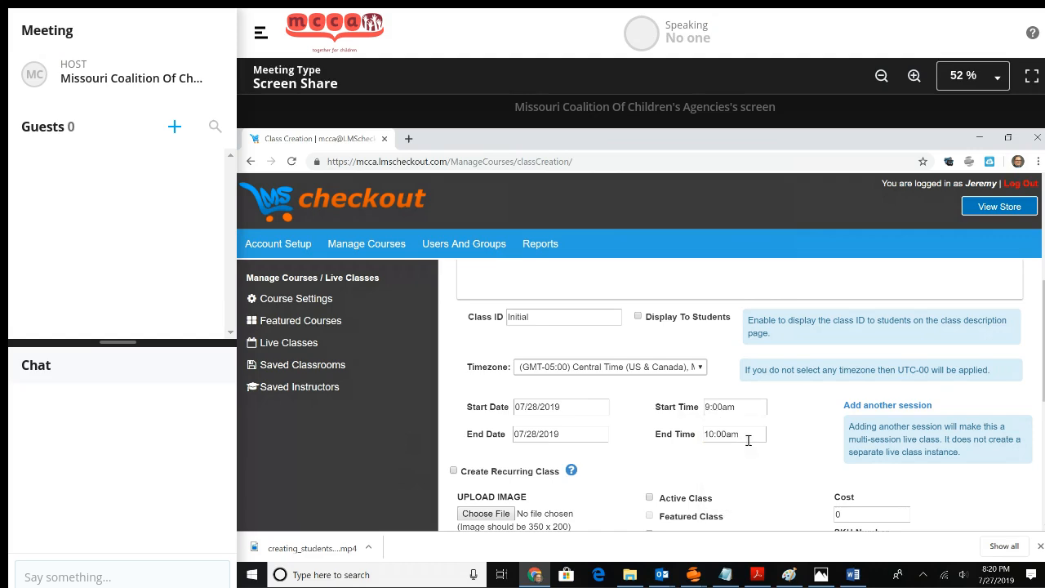
left_click(748, 440)
left_click_drag(756, 377, 756, 392)
left_click(722, 396)
left_click(650, 498)
Assign the MCCA Certificate Final certificate to the class.
scroll(651, 501, "down", 1)
scroll(741, 397, "down", 5)
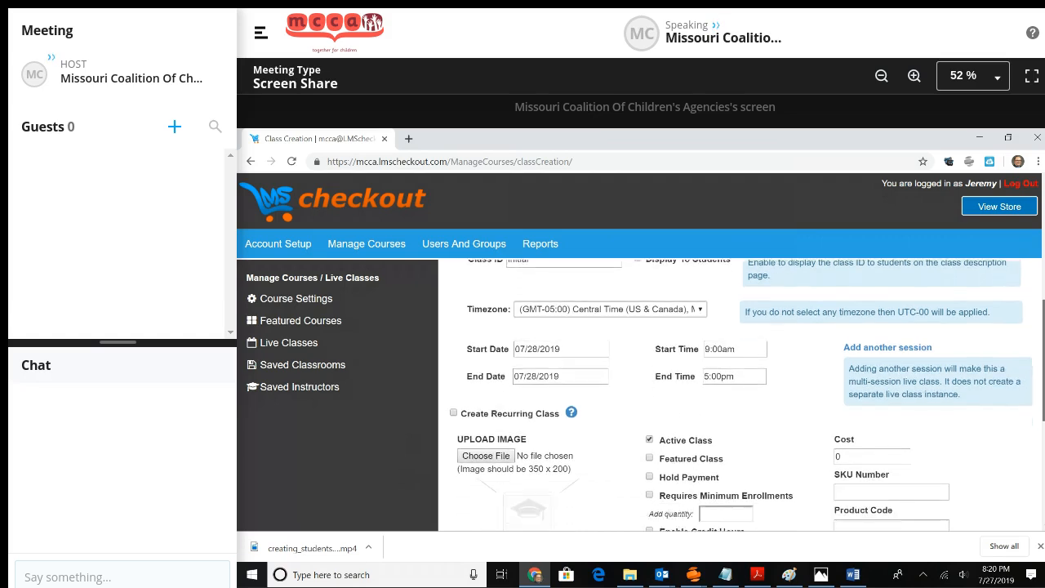
scroll(626, 423, "up", 1)
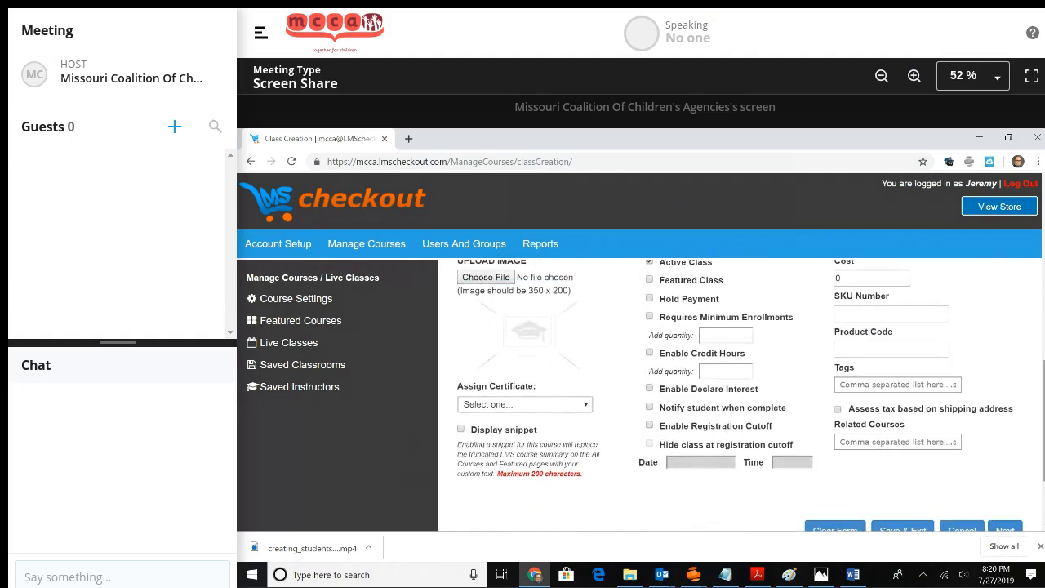
left_click(584, 405)
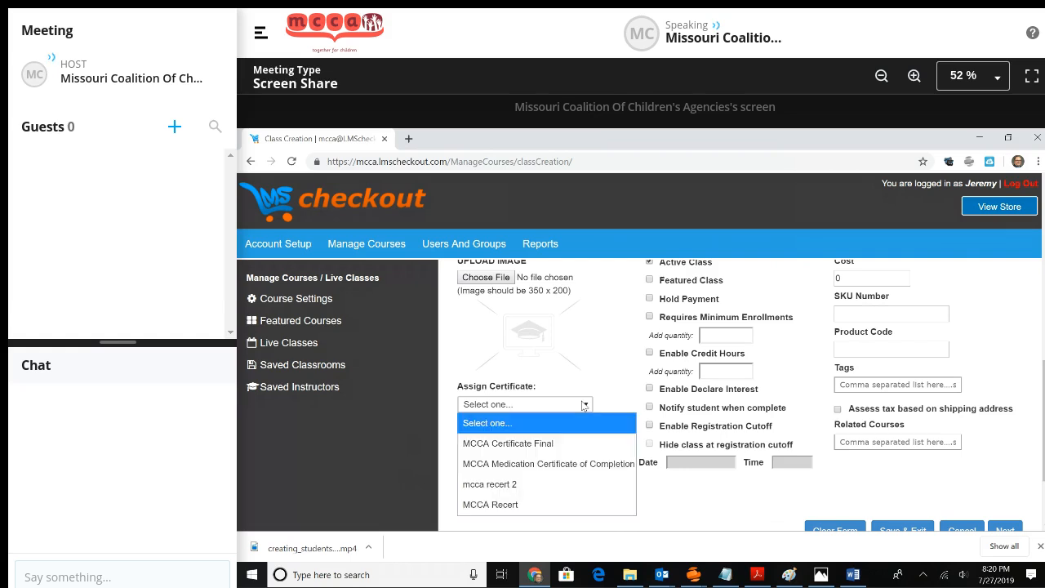
left_click(567, 443)
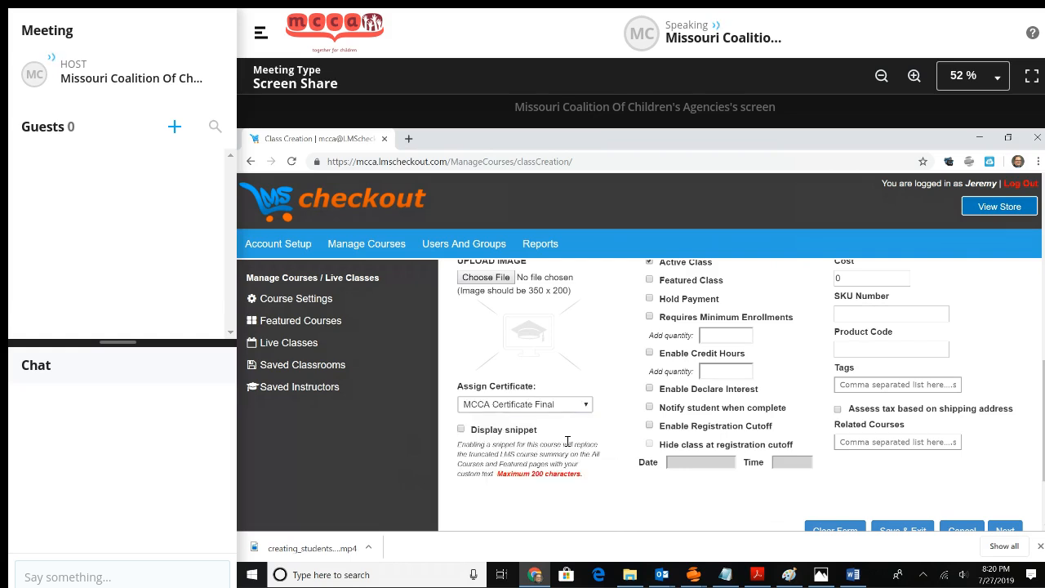
Finish the class details and continue to the Location step.
scroll(567, 441, "down", 1)
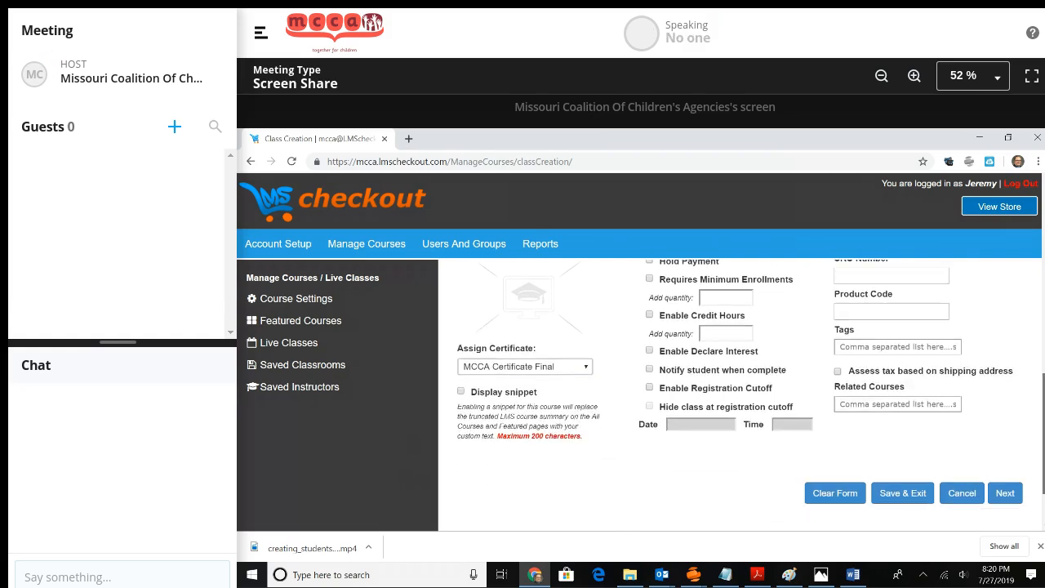
scroll(567, 441, "down", 1)
scroll(568, 441, "up", 10)
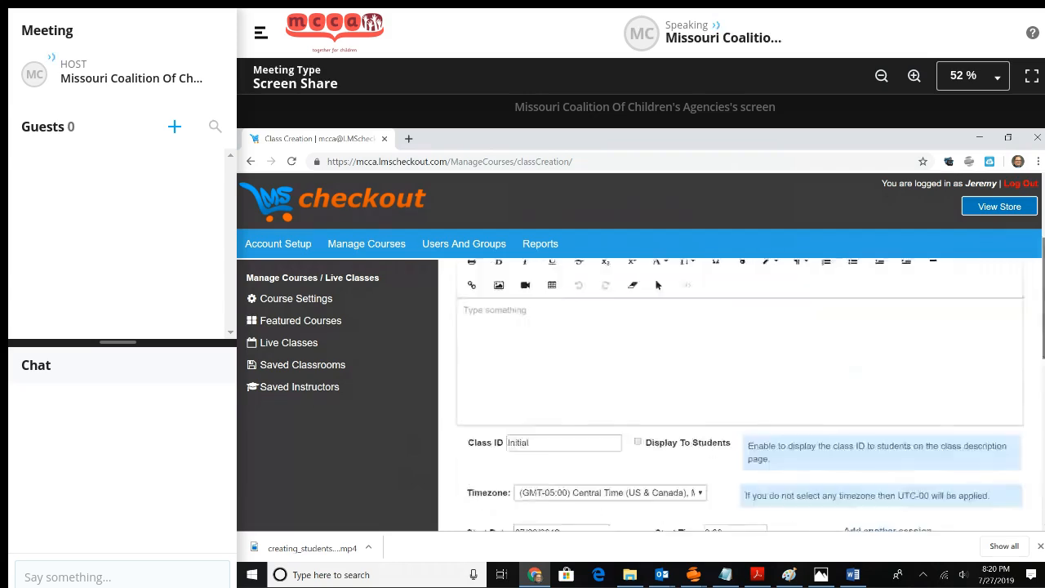
scroll(658, 284, "down", 5)
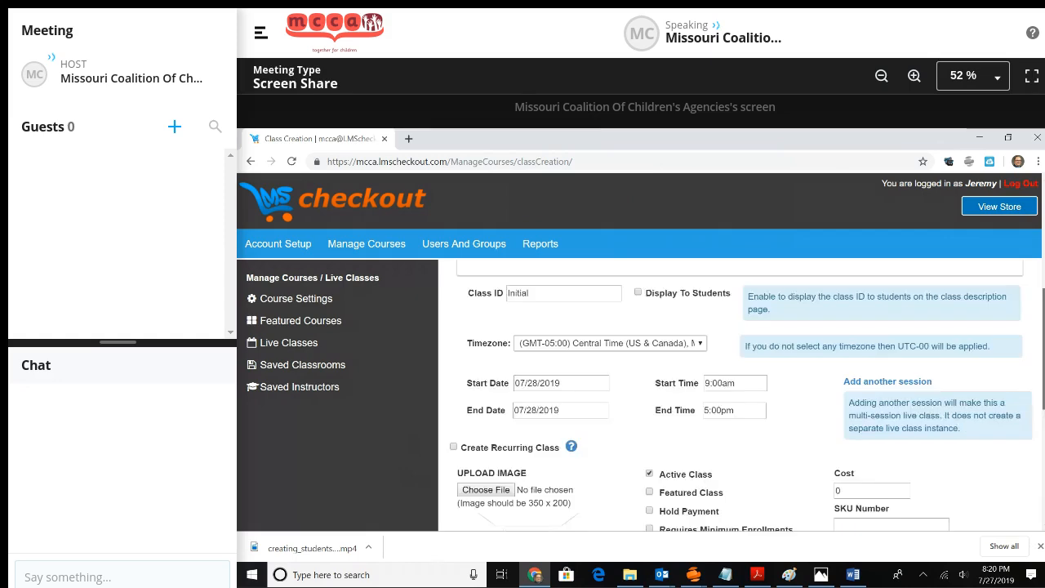
scroll(735, 392, "down", 5)
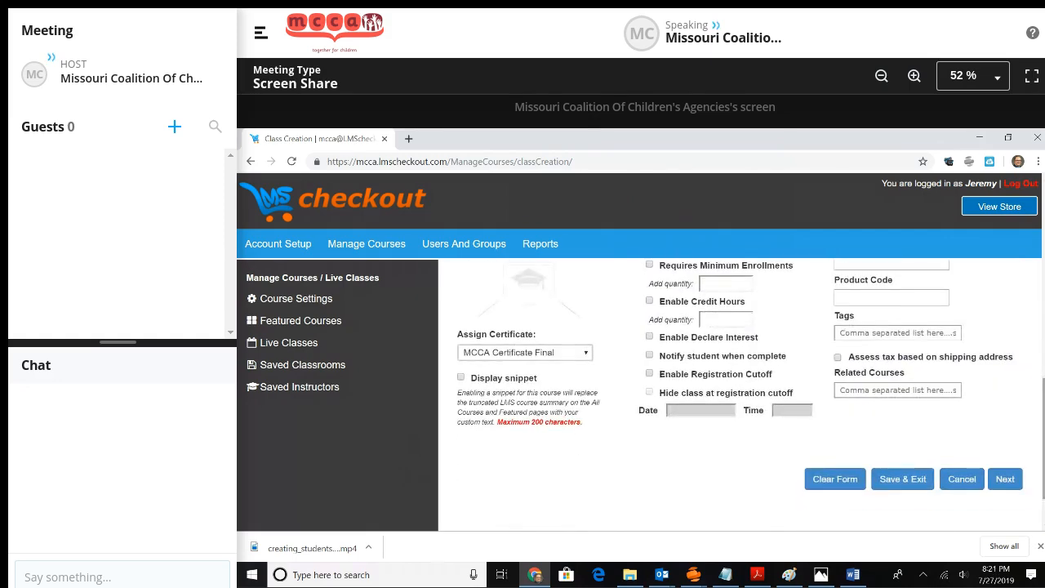
left_click(1010, 484)
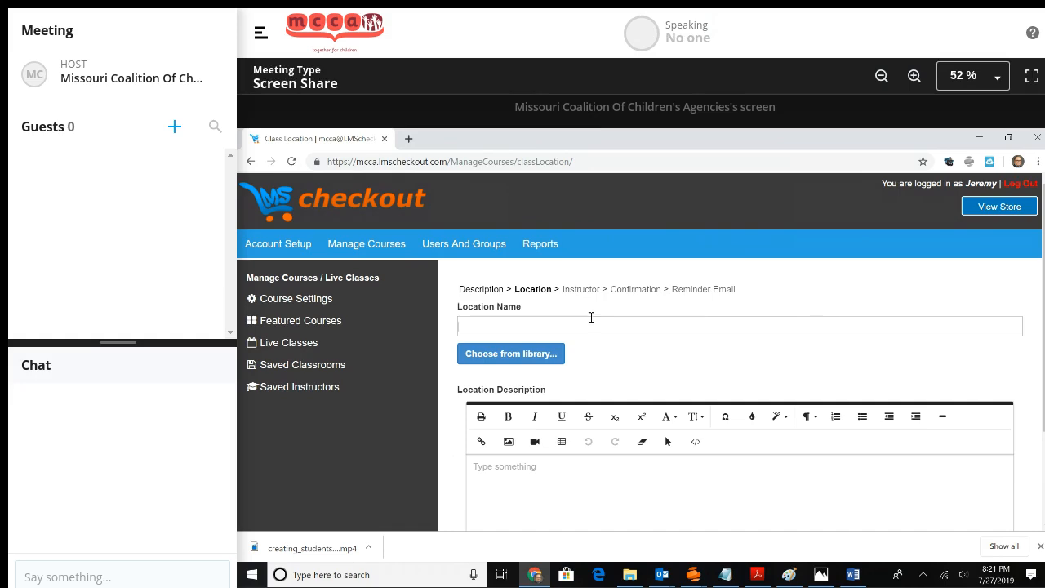
Name the location 'My Classroom' with type Face-To-Face and continue to Instructor.
type("My Classroom")
scroll(592, 319, "down", 3)
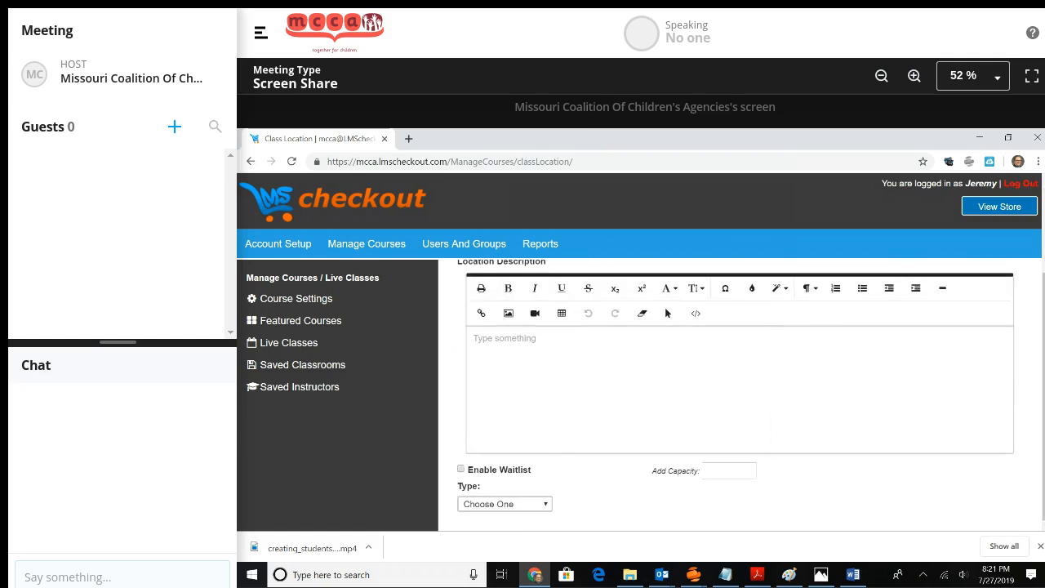
left_click(533, 510)
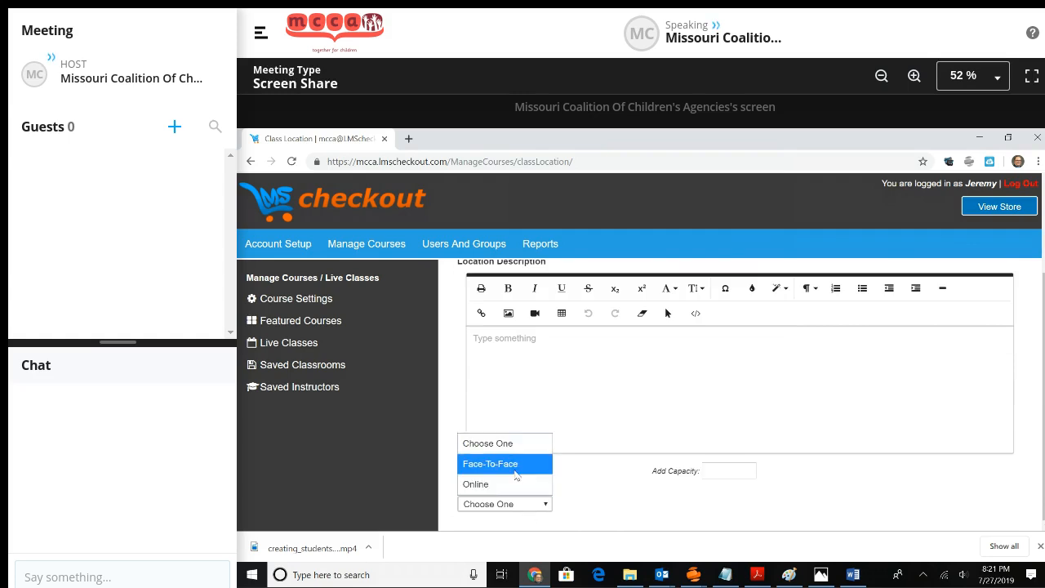
left_click(516, 474)
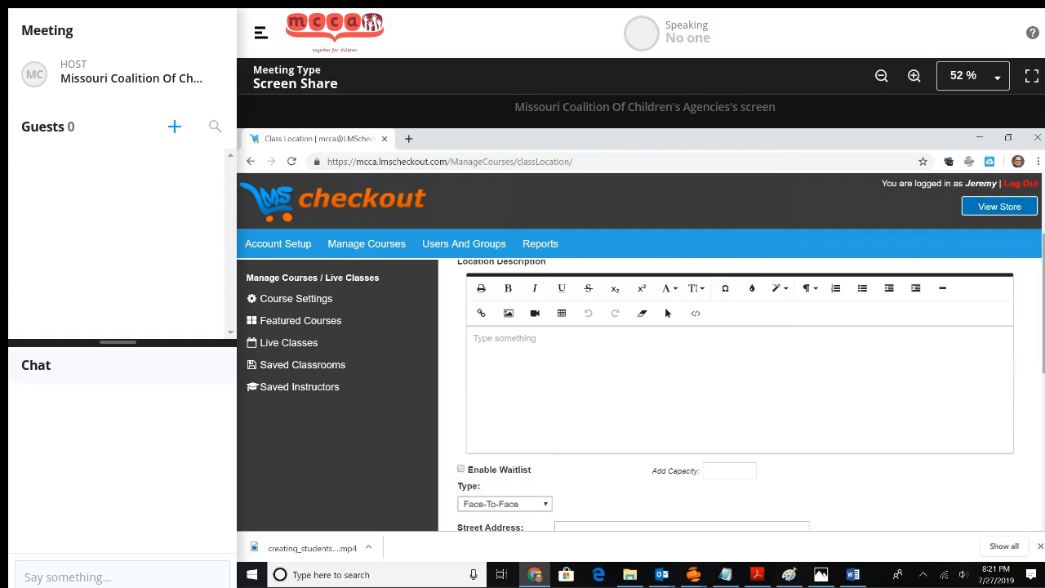
scroll(735, 392, "down", 5)
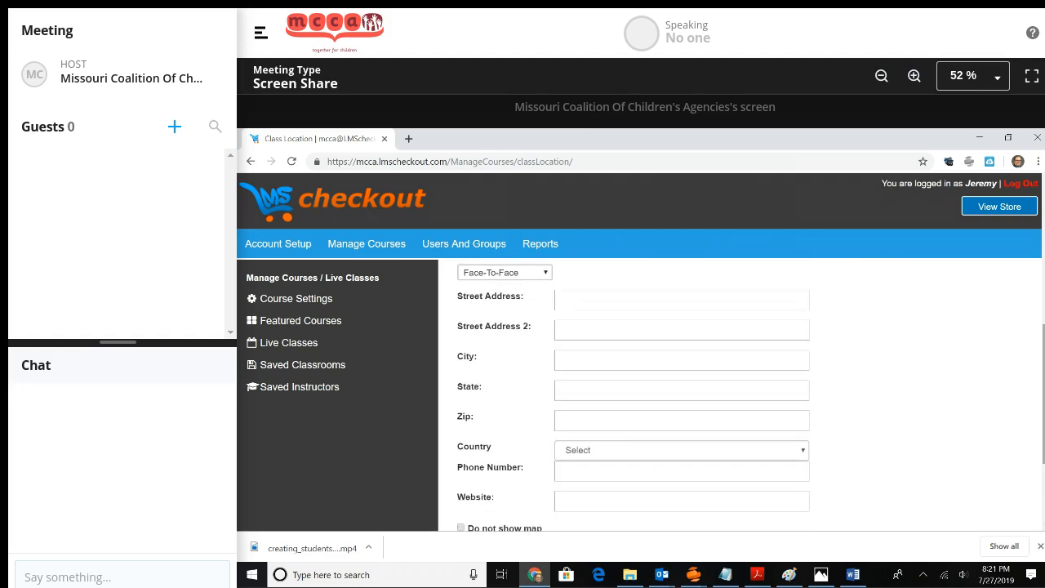
scroll(735, 392, "down", 3)
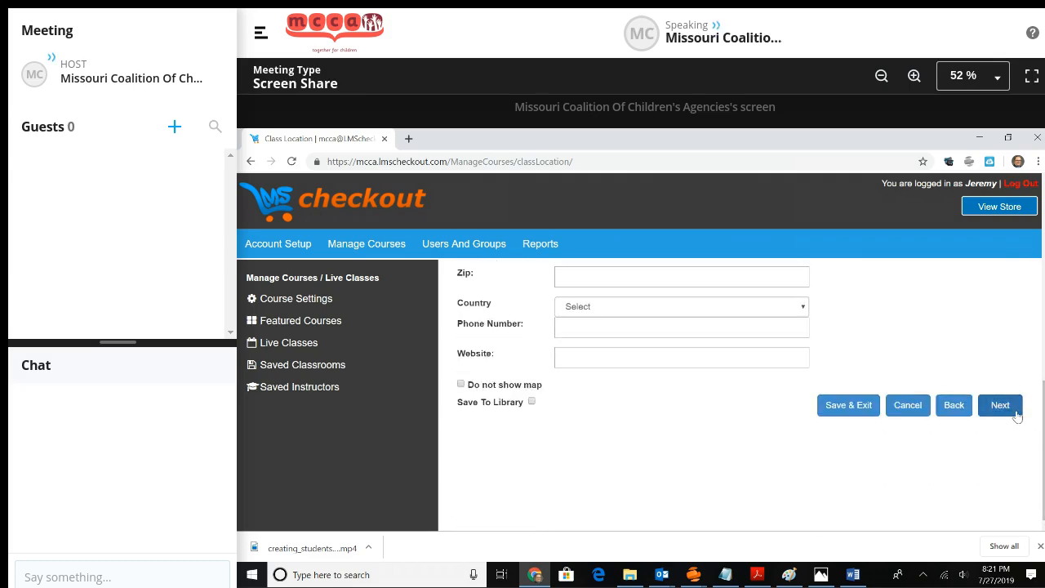
left_click(1001, 406)
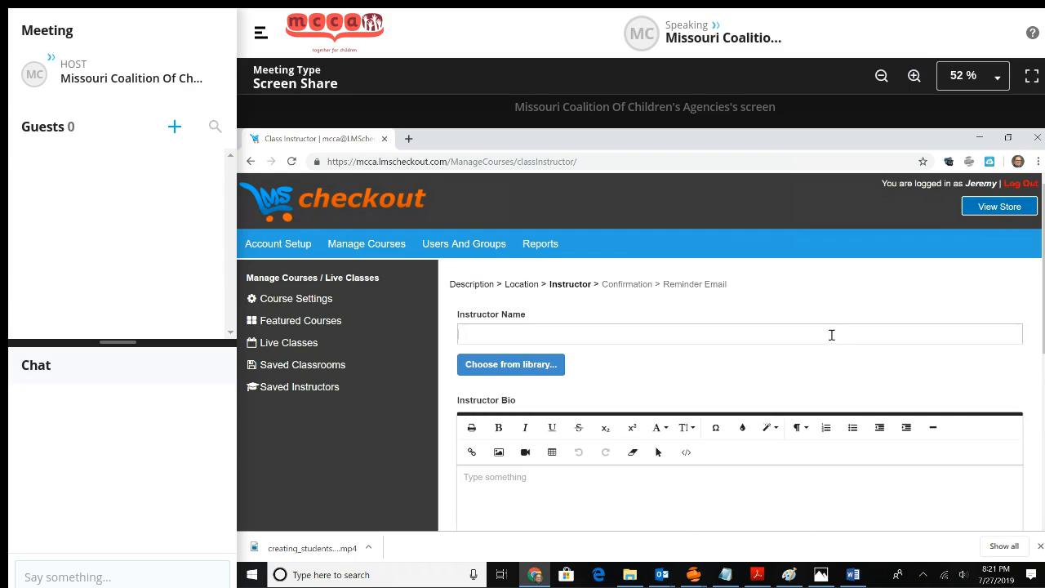
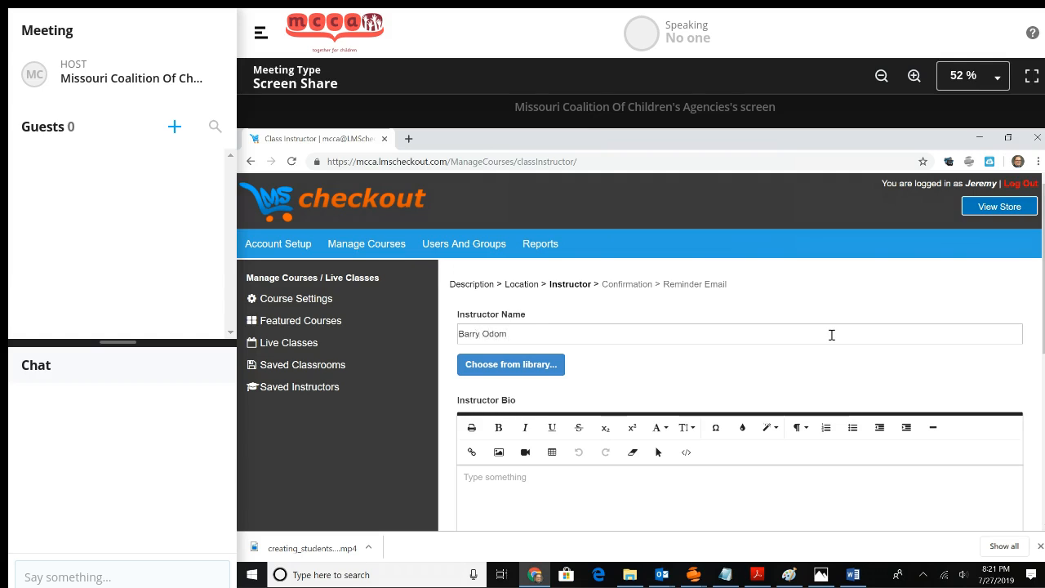
Enter the instructor's name and e-mail, enable Notify and Save Instructor, then continue.
left_click_drag(1044, 300, 1044, 411)
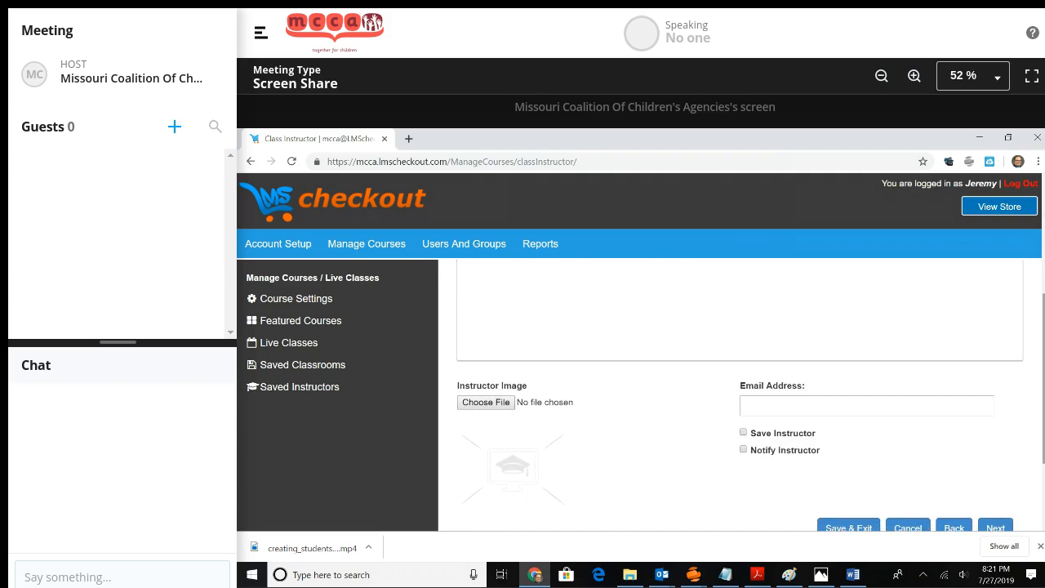
left_click(810, 406)
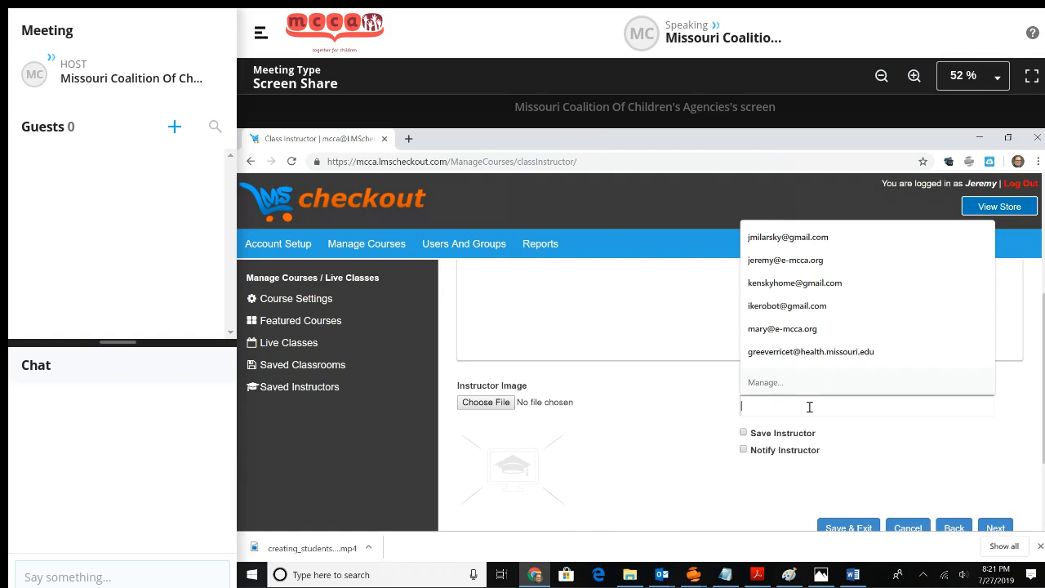
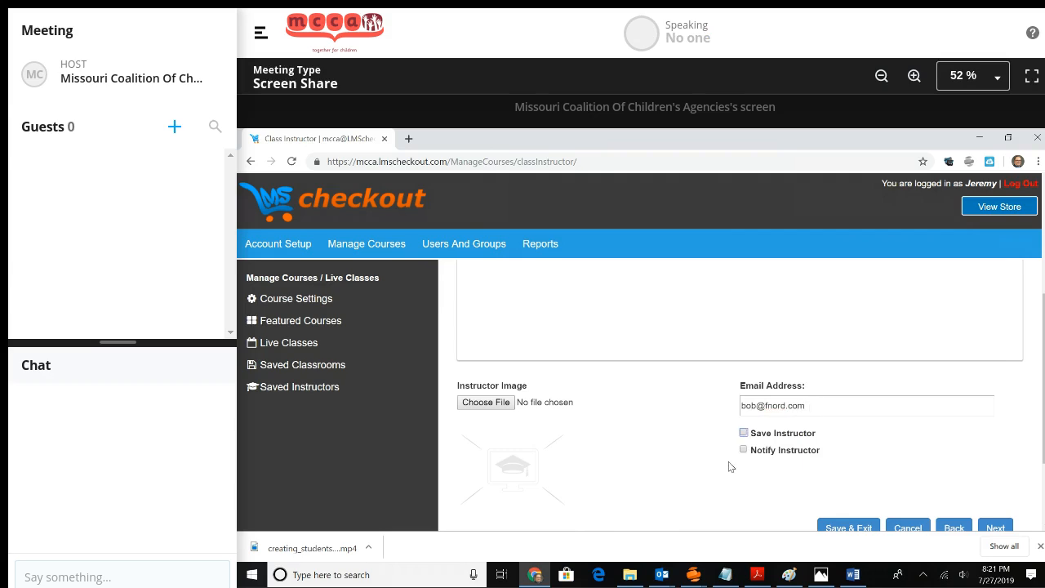
left_click(743, 450)
left_click(743, 433)
scroll(735, 408, "down", 2)
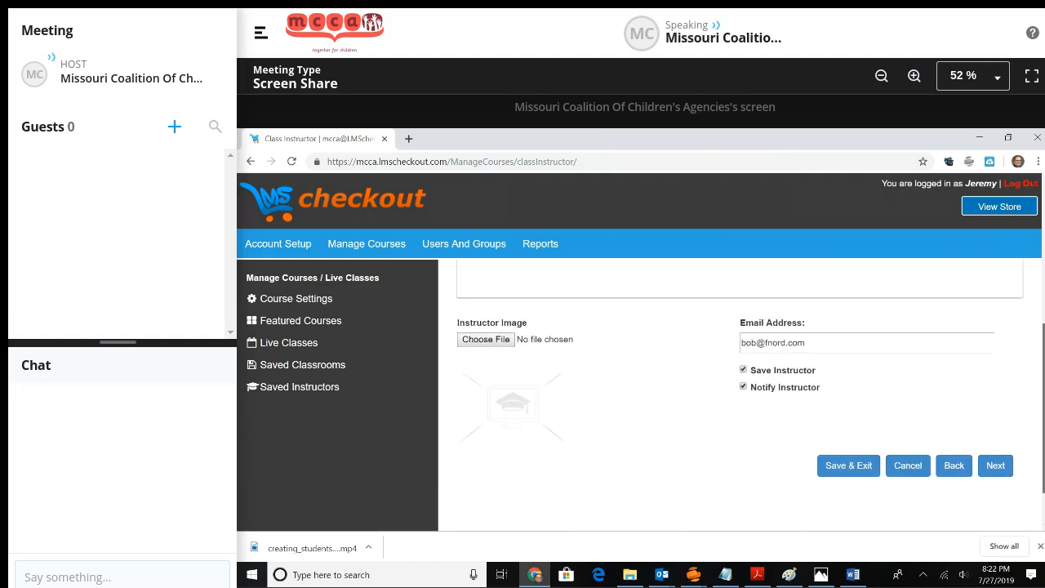
left_click(1001, 467)
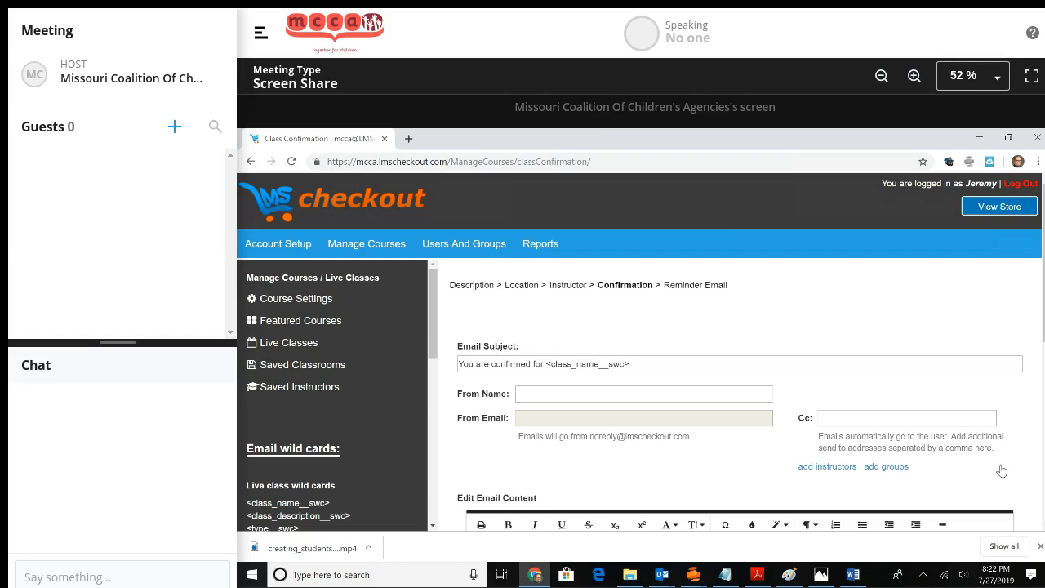
Enable Send Mail to Instructor on the confirmation email and Save & Exit the class.
scroll(1002, 472, "down", 2)
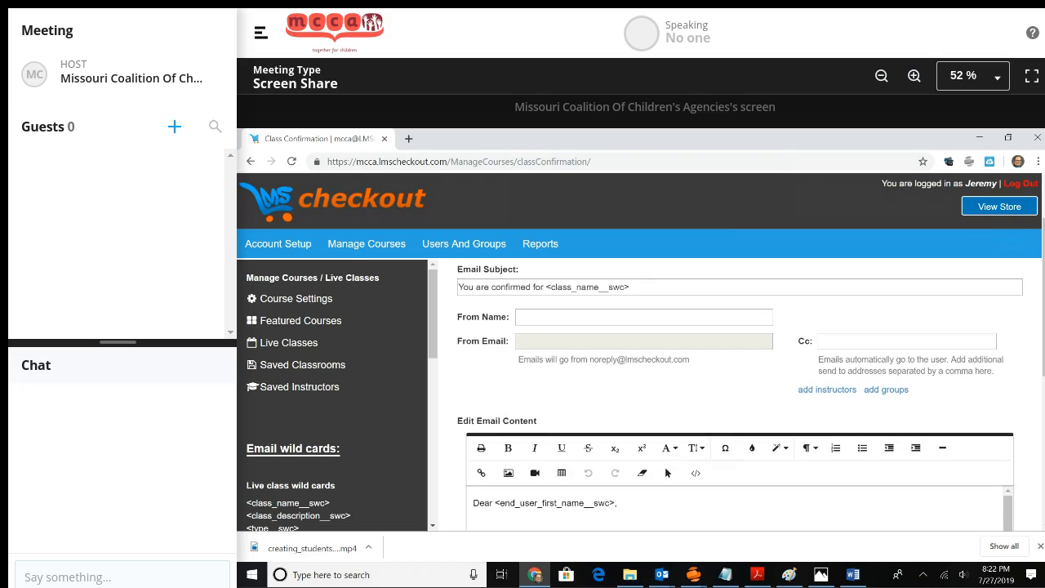
scroll(735, 392, "down", 2)
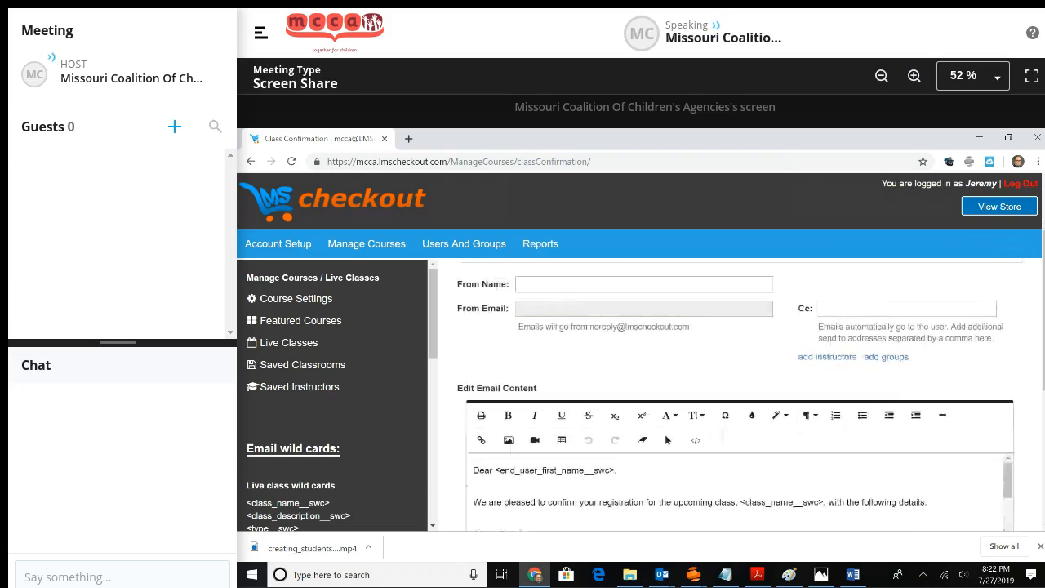
scroll(735, 392, "down", 5)
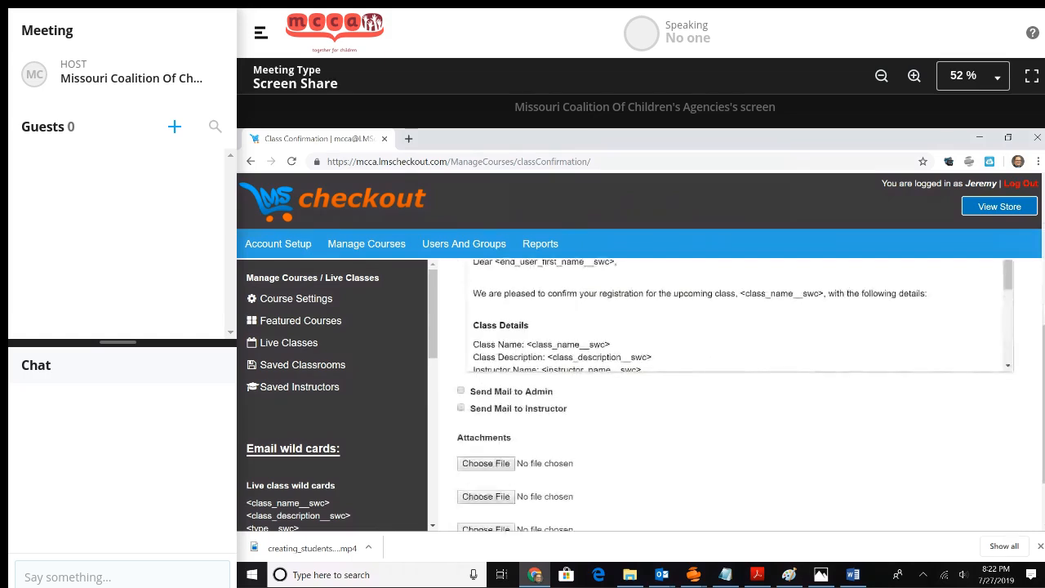
left_click(461, 409)
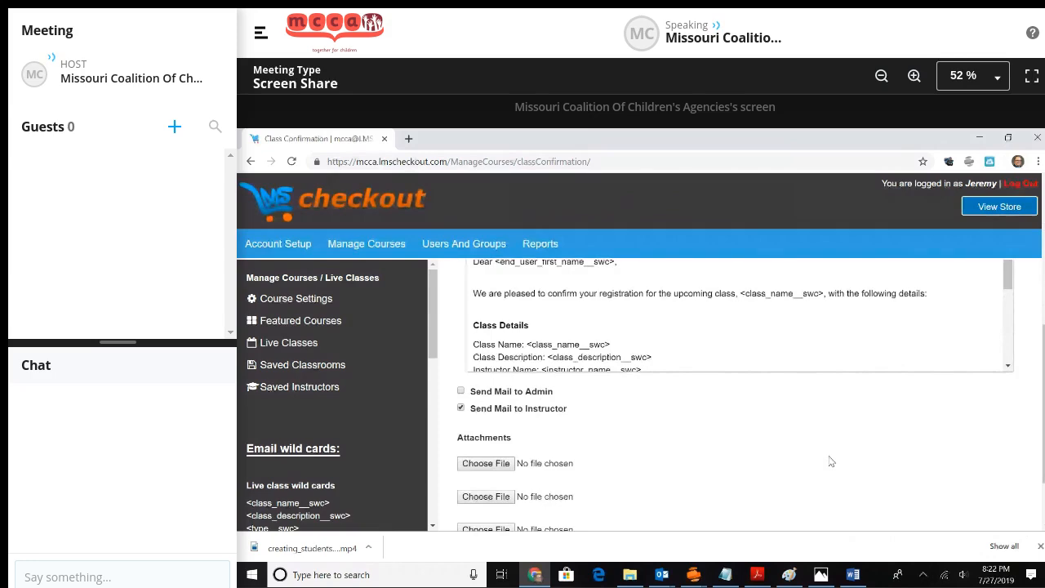
scroll(831, 462, "down", 2)
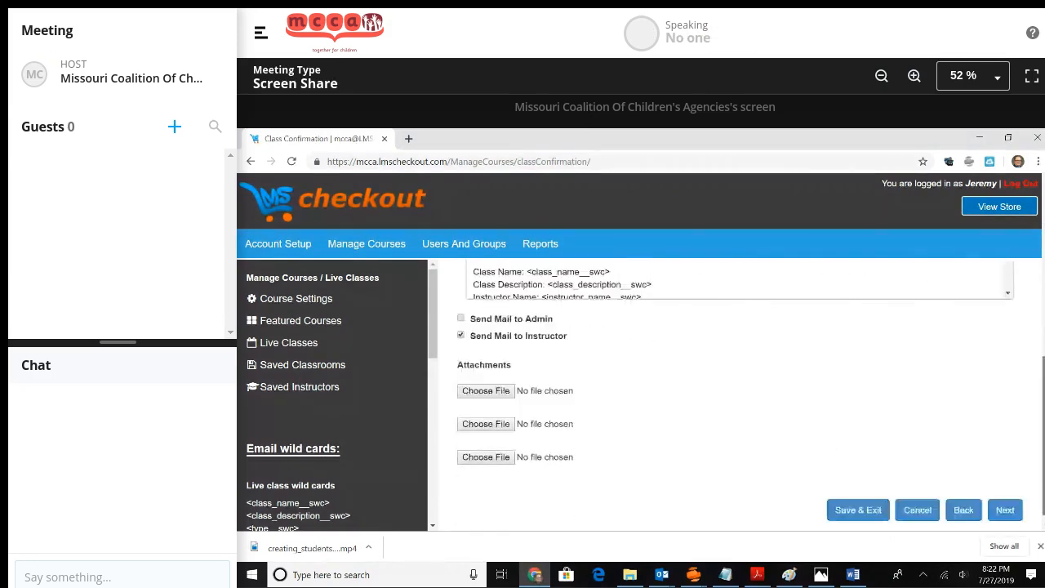
scroll(740, 395, "up", 3)
scroll(740, 396, "down", 3)
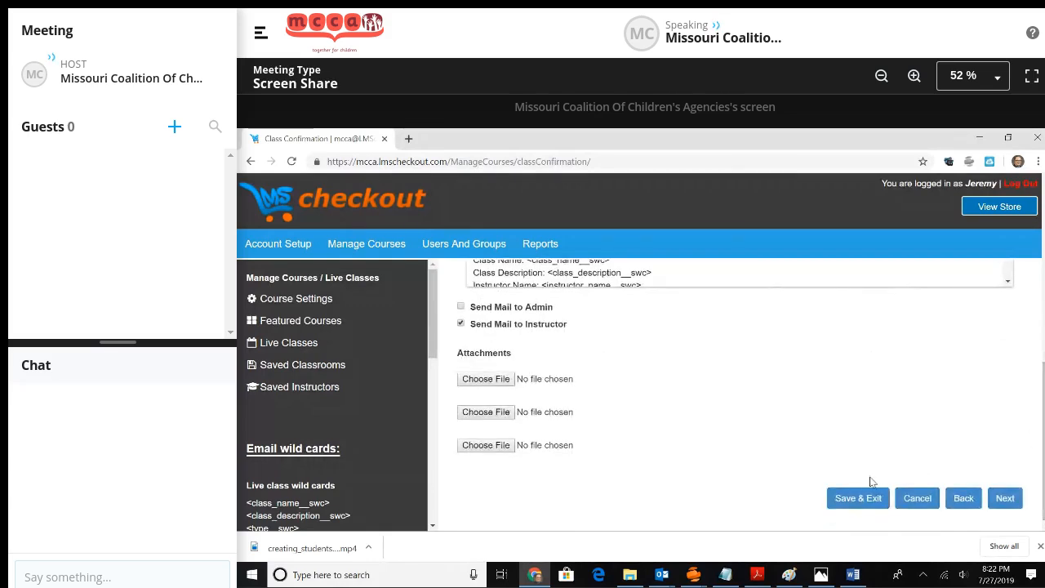
left_click(858, 498)
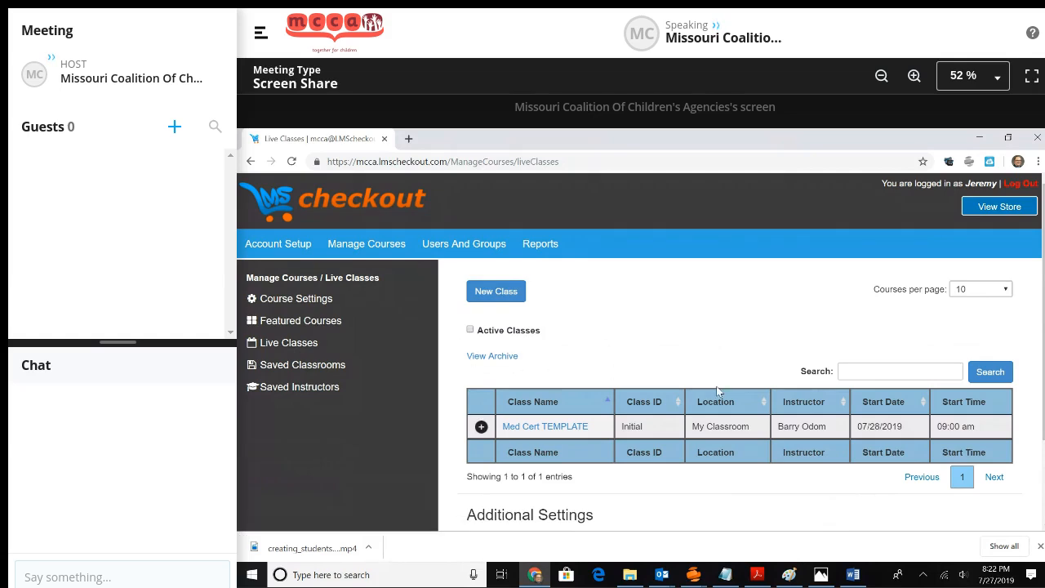
Return to Manage Courses > Live Classes to view the saved Med Cert TEMPLATE class.
left_click(356, 245)
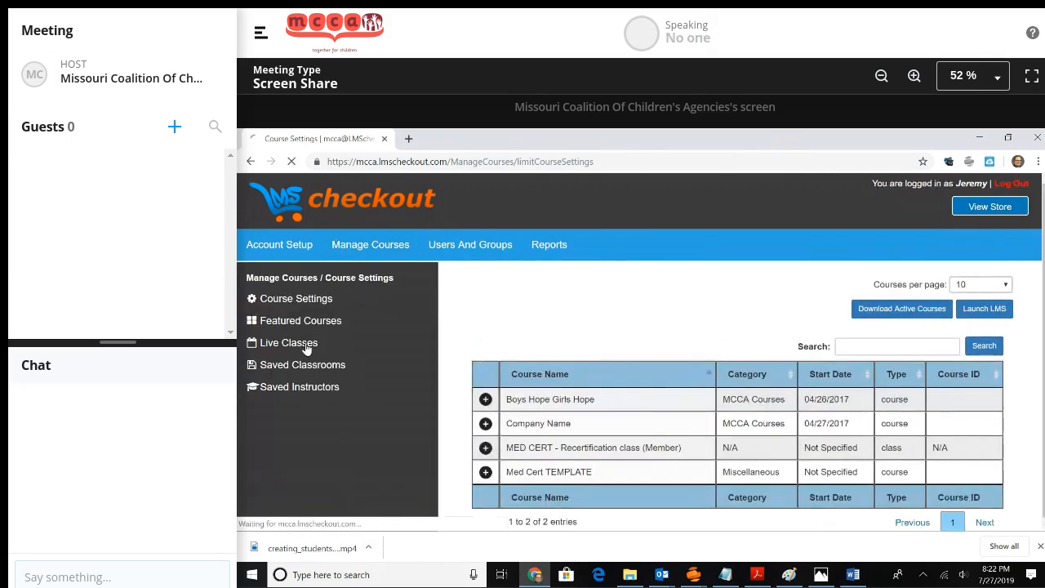
left_click(306, 347)
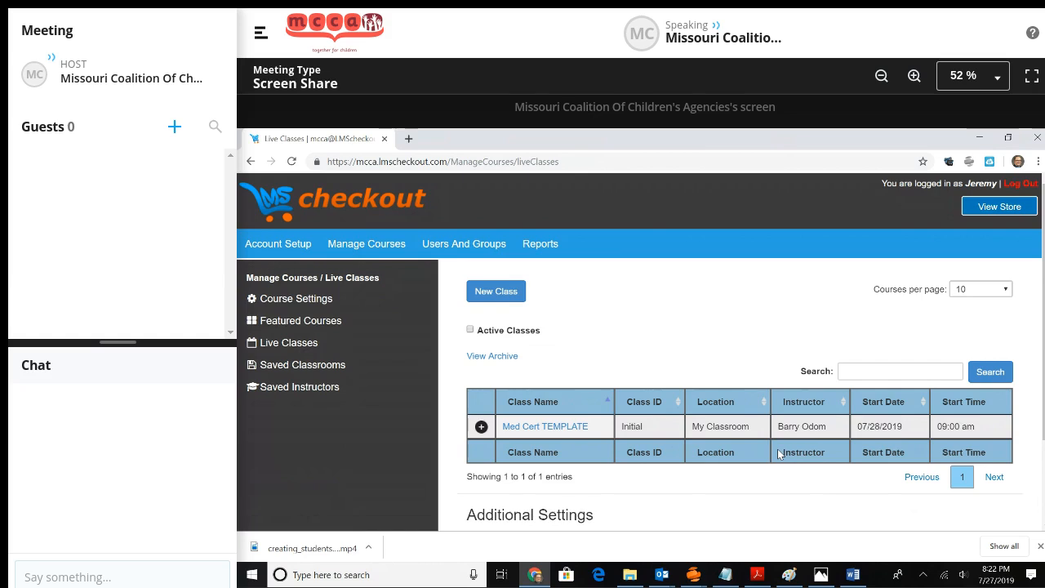